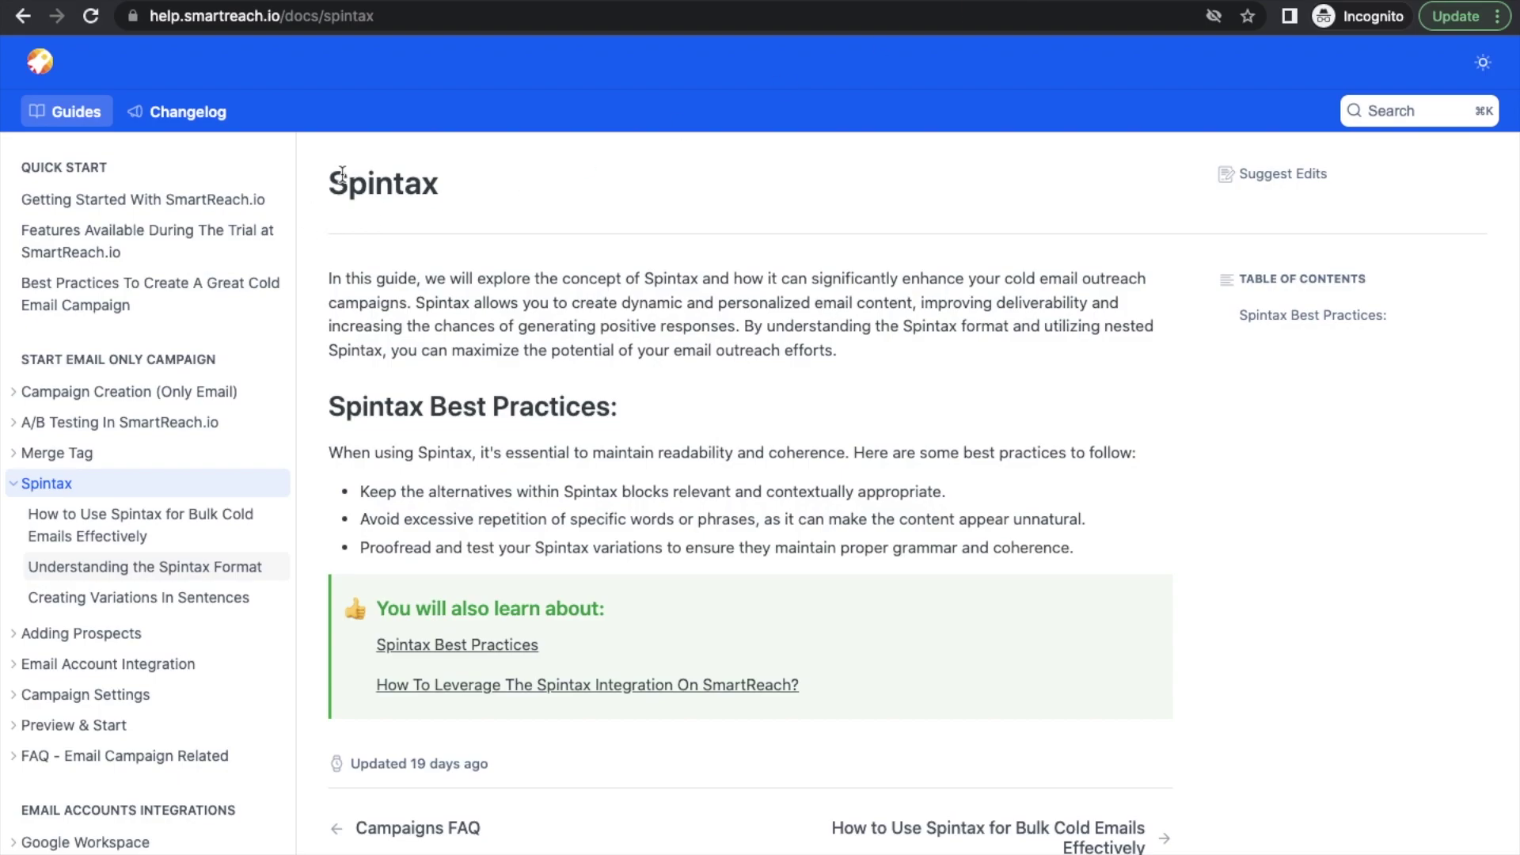
Step: Highlight the Spintax article heading, then go to the Sample Campaign - EMEA email content
left_click_drag(334, 177, 455, 183)
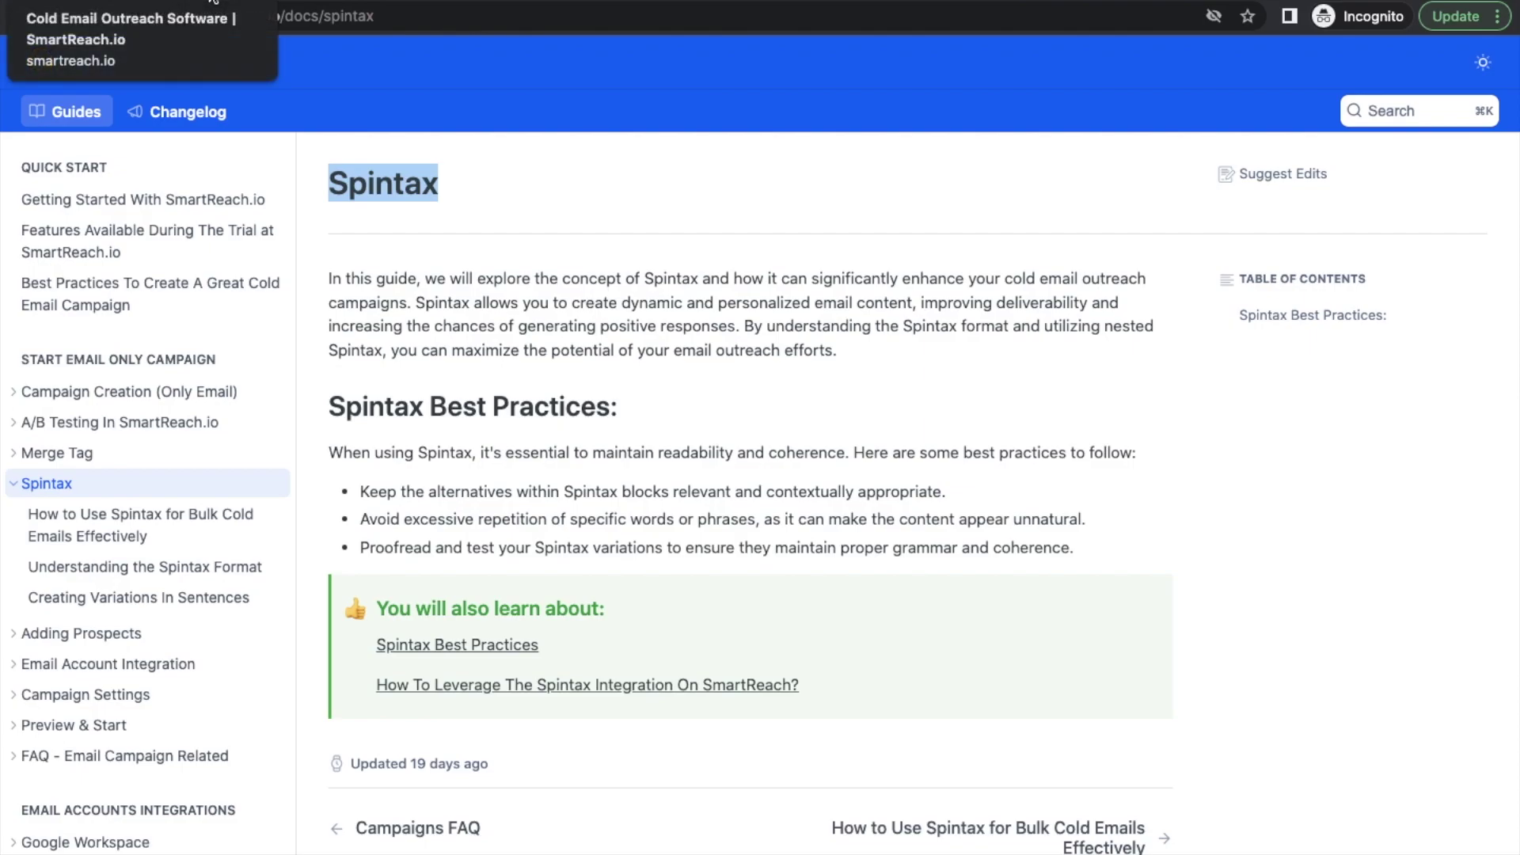
left_click(212, 5)
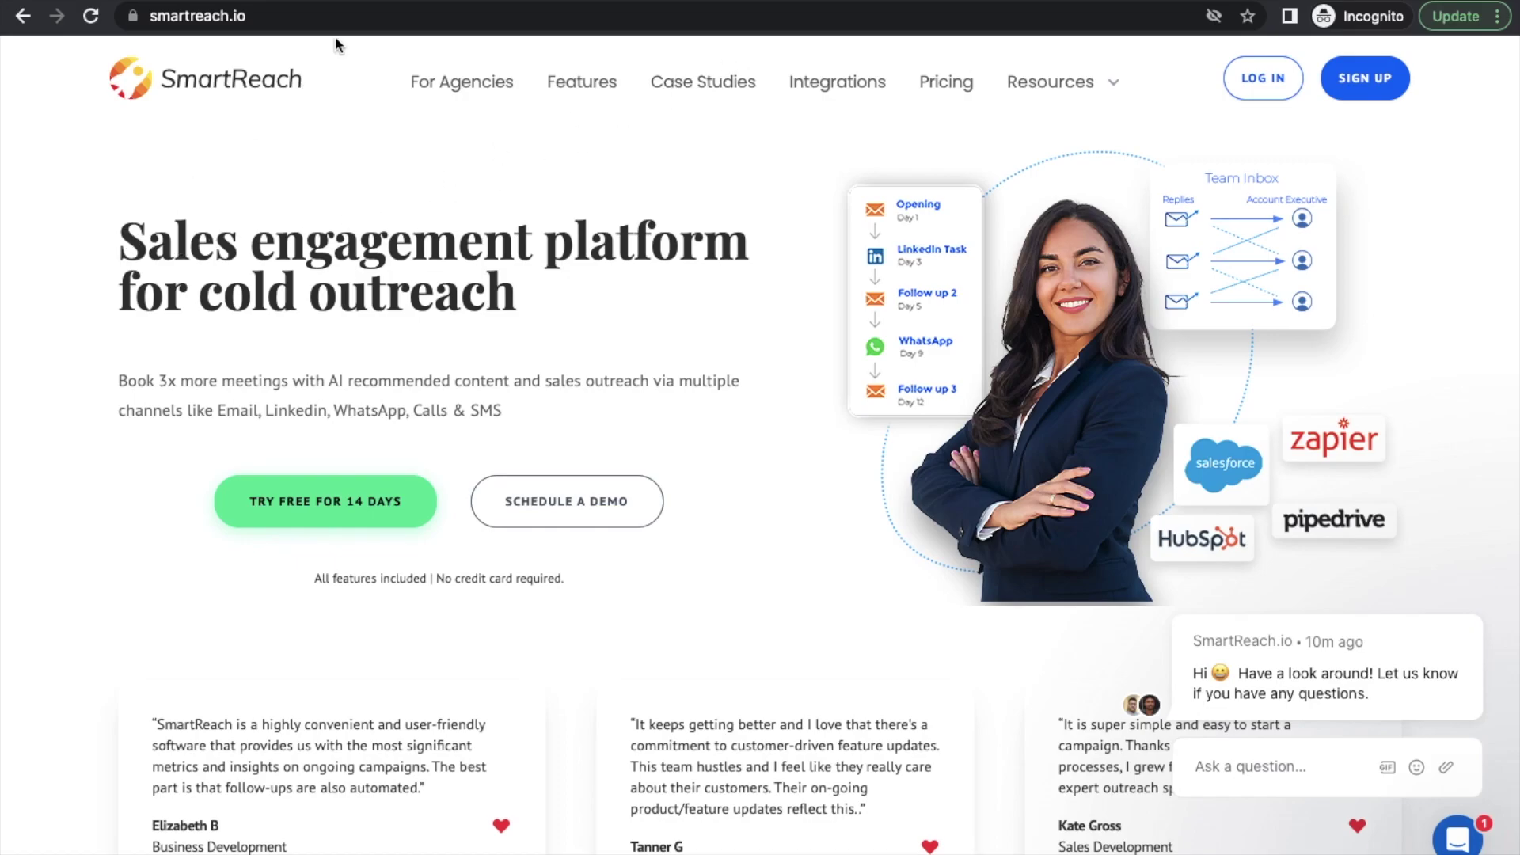
left_click(351, 5)
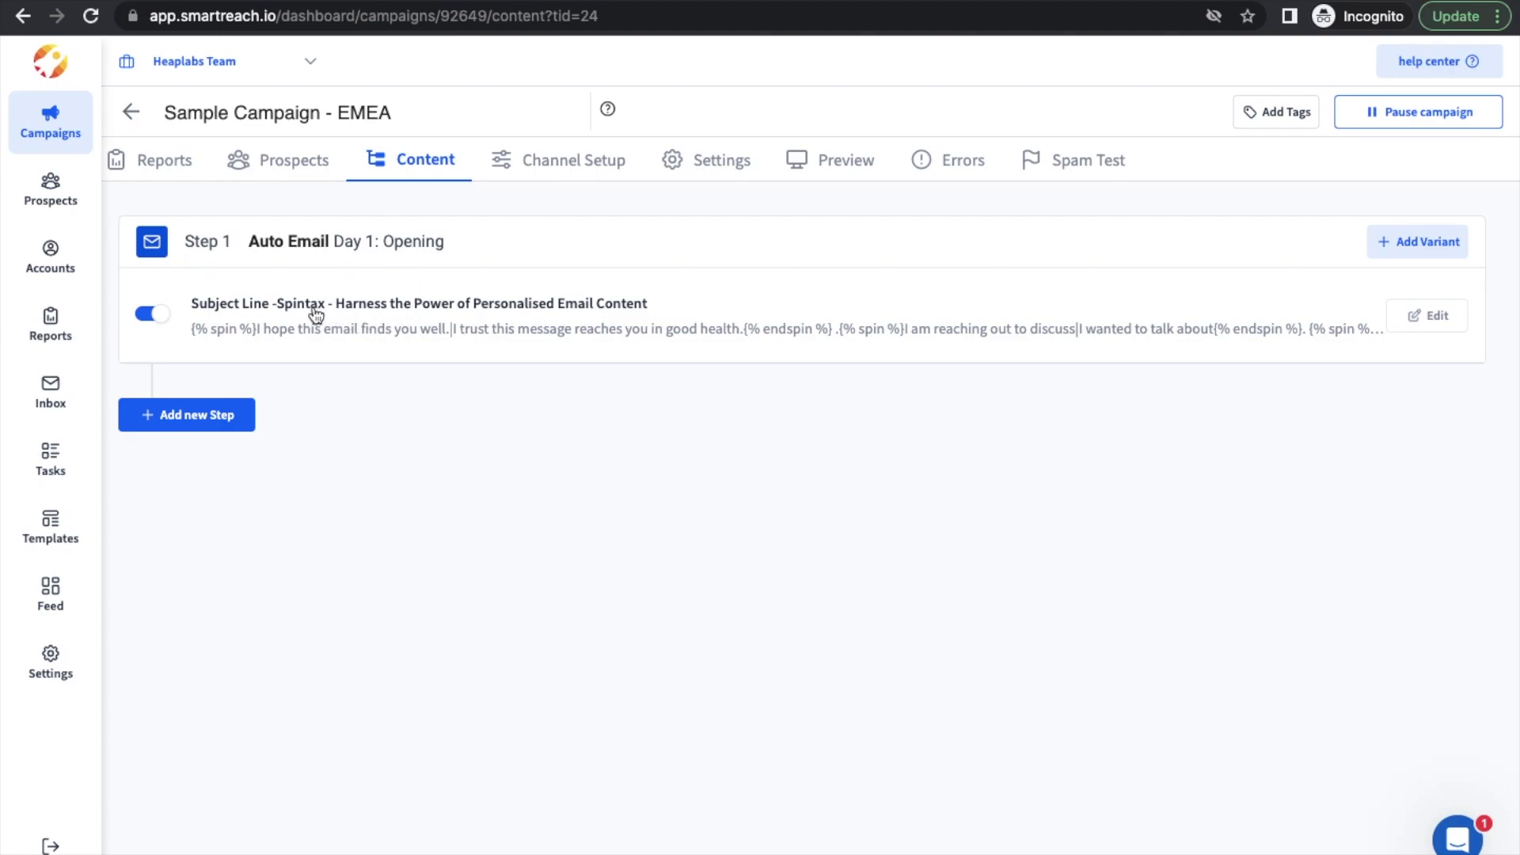
left_click_drag(191, 305, 658, 313)
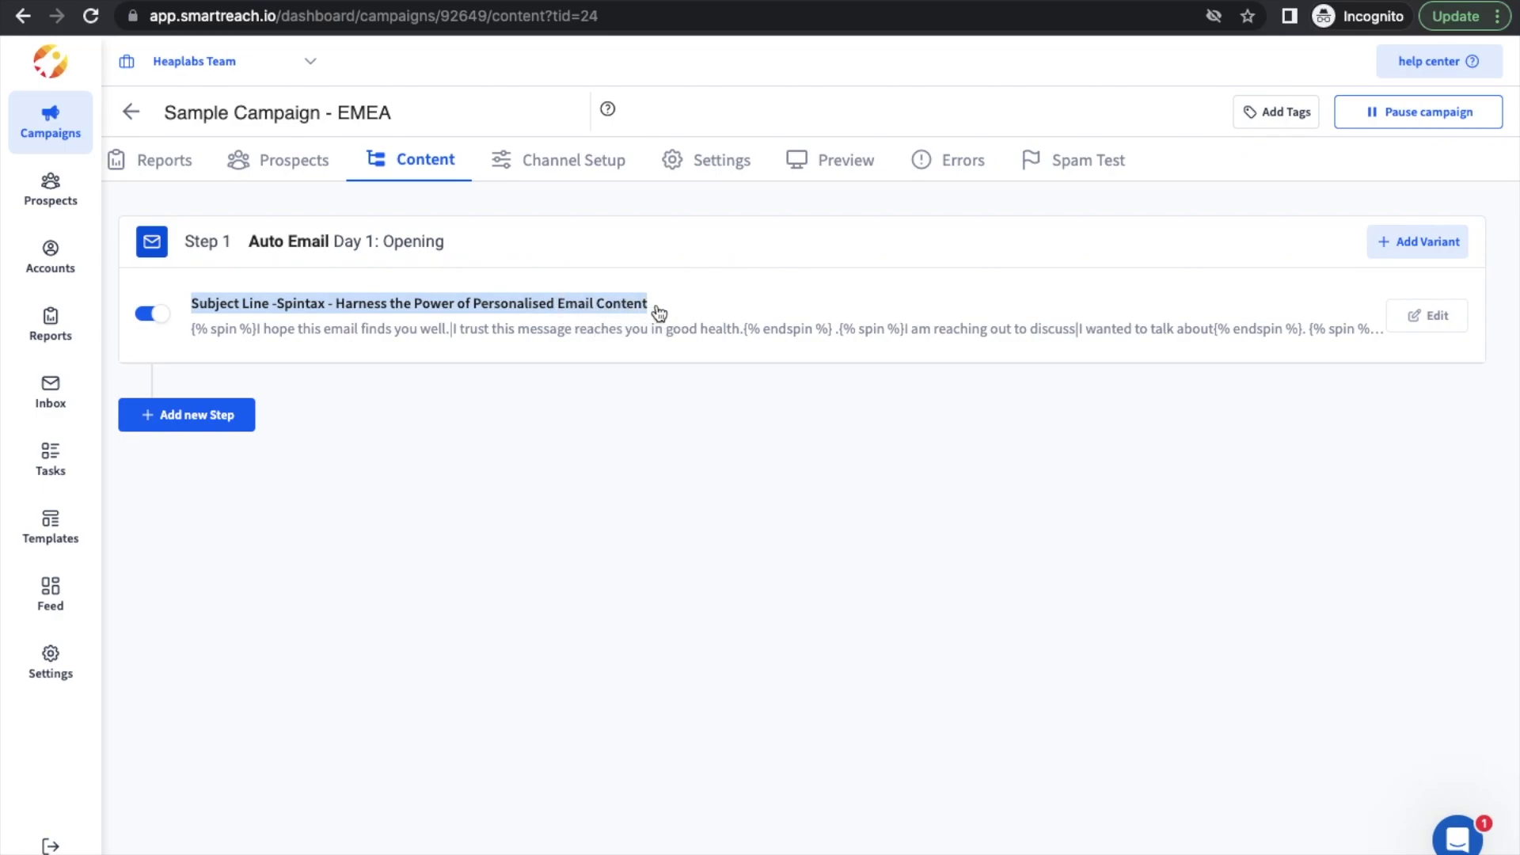
left_click(749, 321)
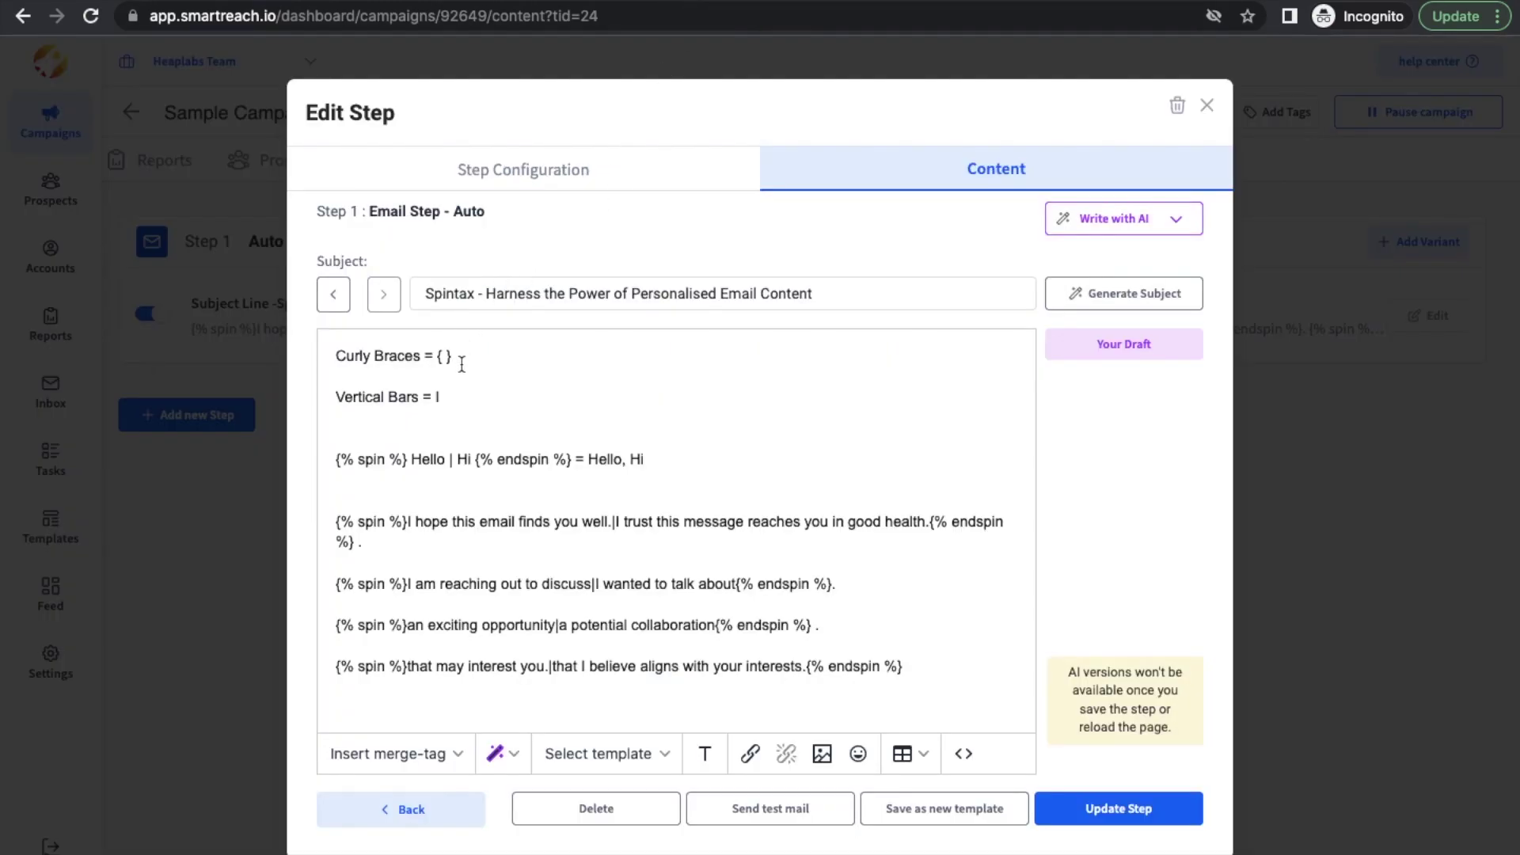
Step: Highlight the Curly Braces and Vertical Bars syntax lines and the Curly Braces definition
triple_click(461, 361)
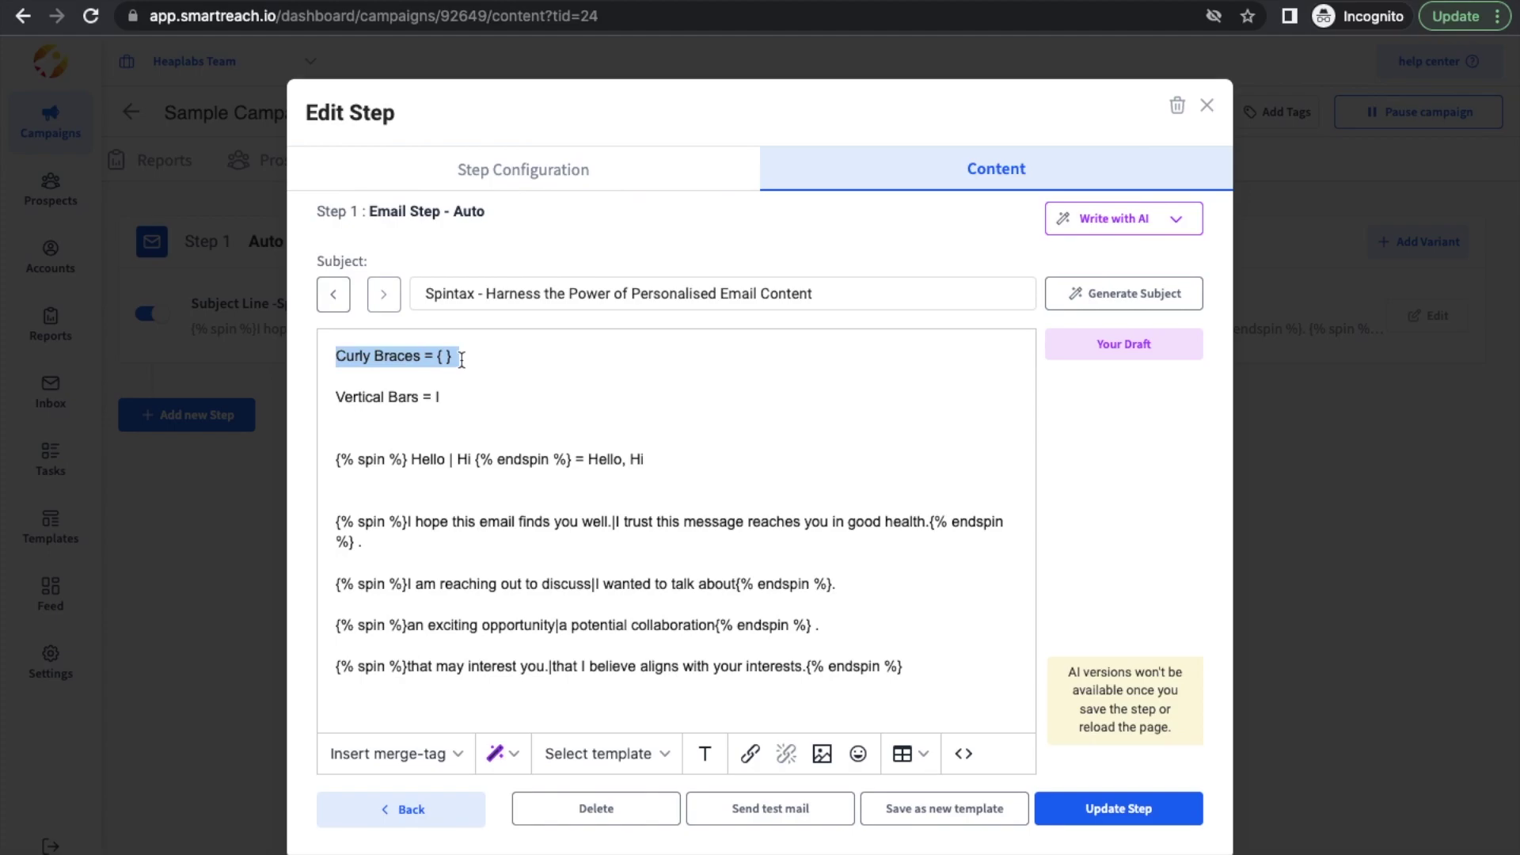
triple_click(452, 400)
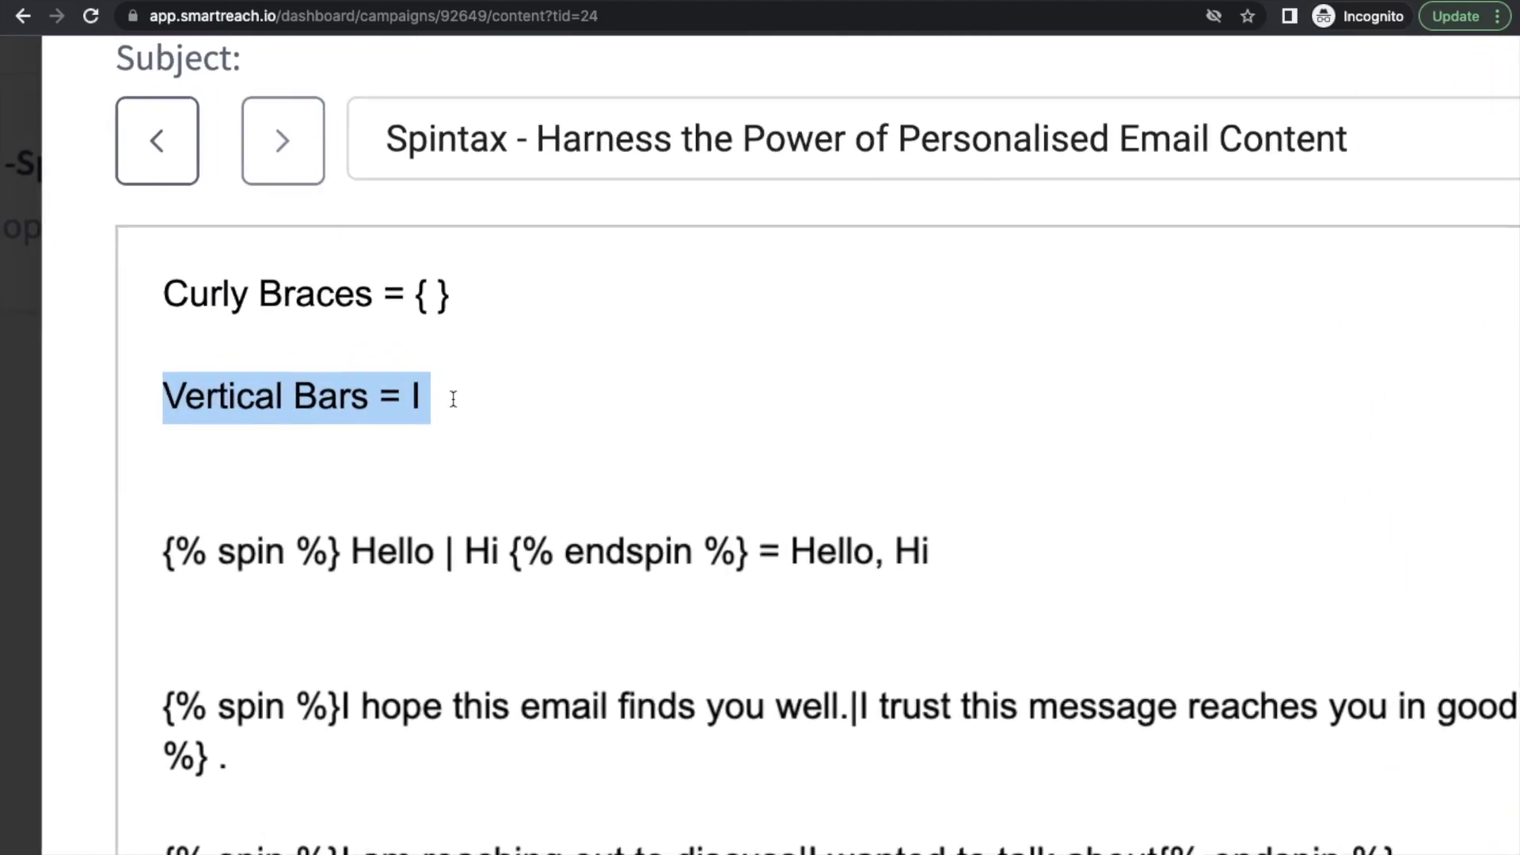
left_click(456, 359)
left_click_drag(464, 305, 178, 306)
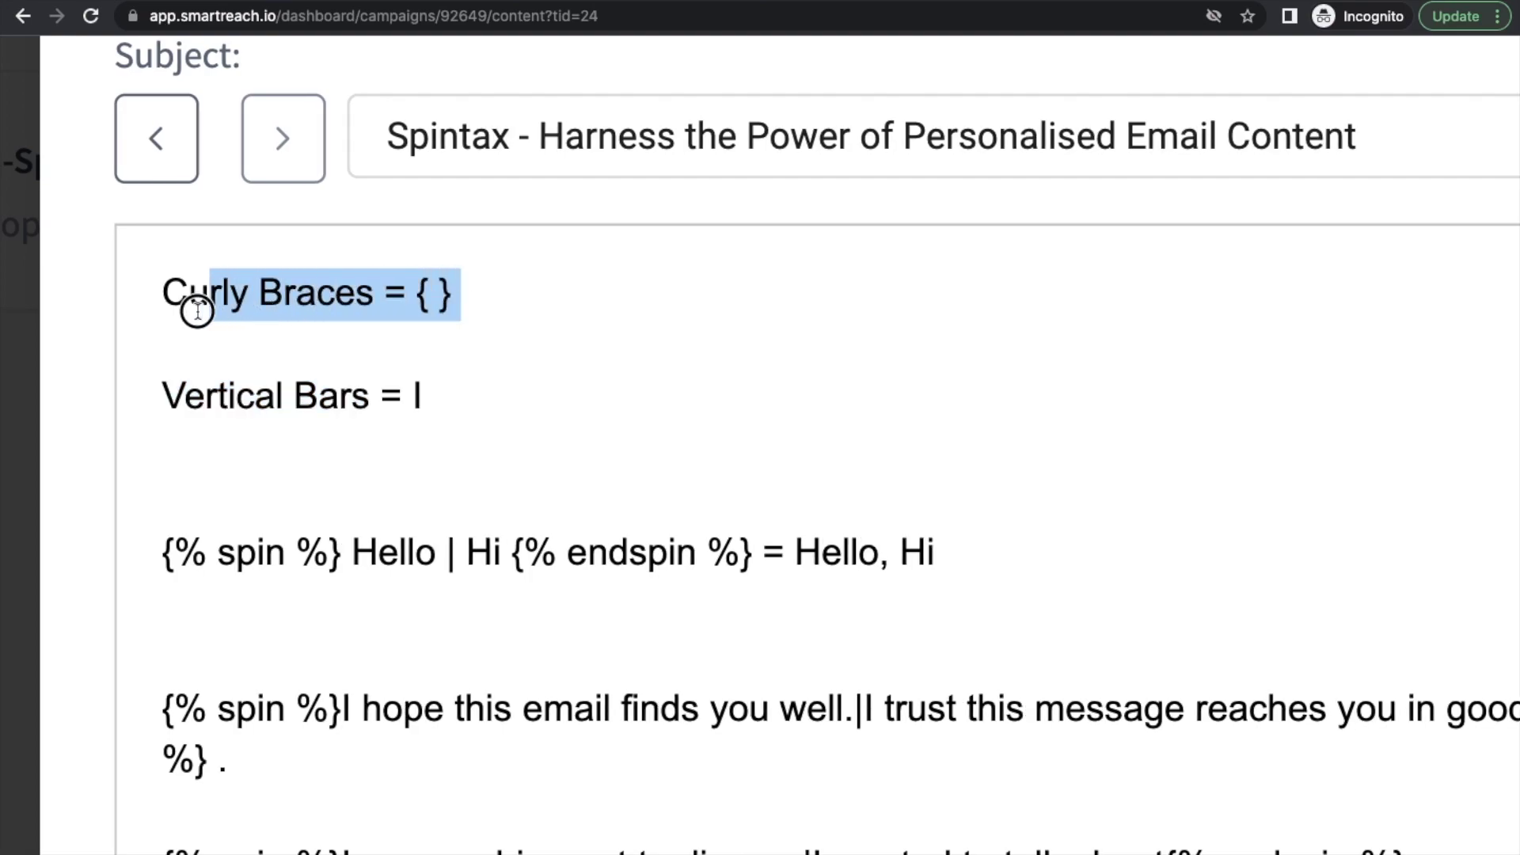
Step: Highlight the {% spin %} tag, the separator, and the Hello | Hi alternatives
left_click_drag(162, 553, 342, 554)
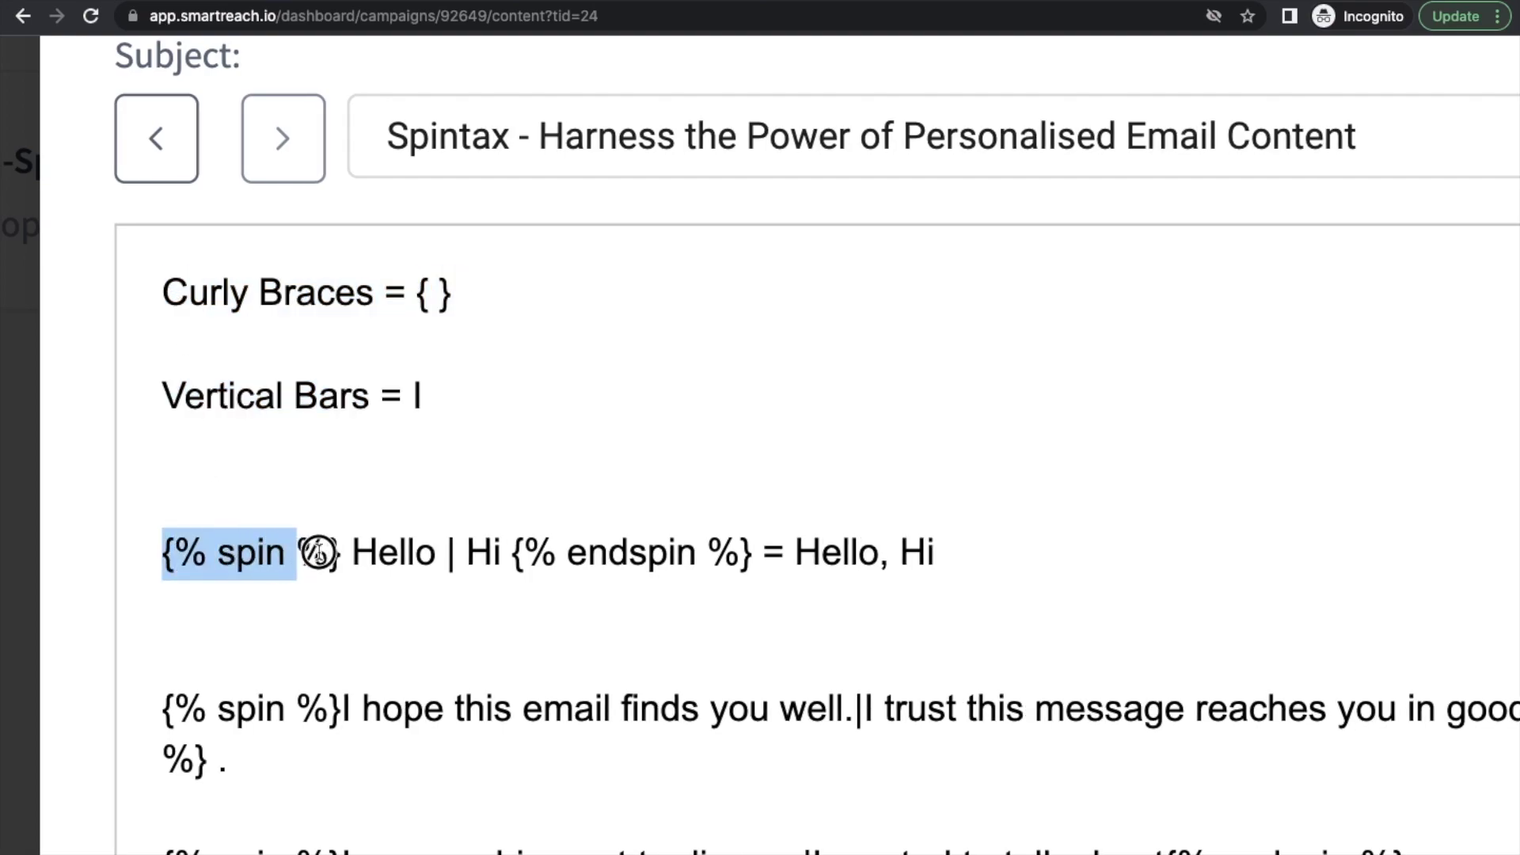
left_click(508, 549)
left_click_drag(754, 554, 469, 550)
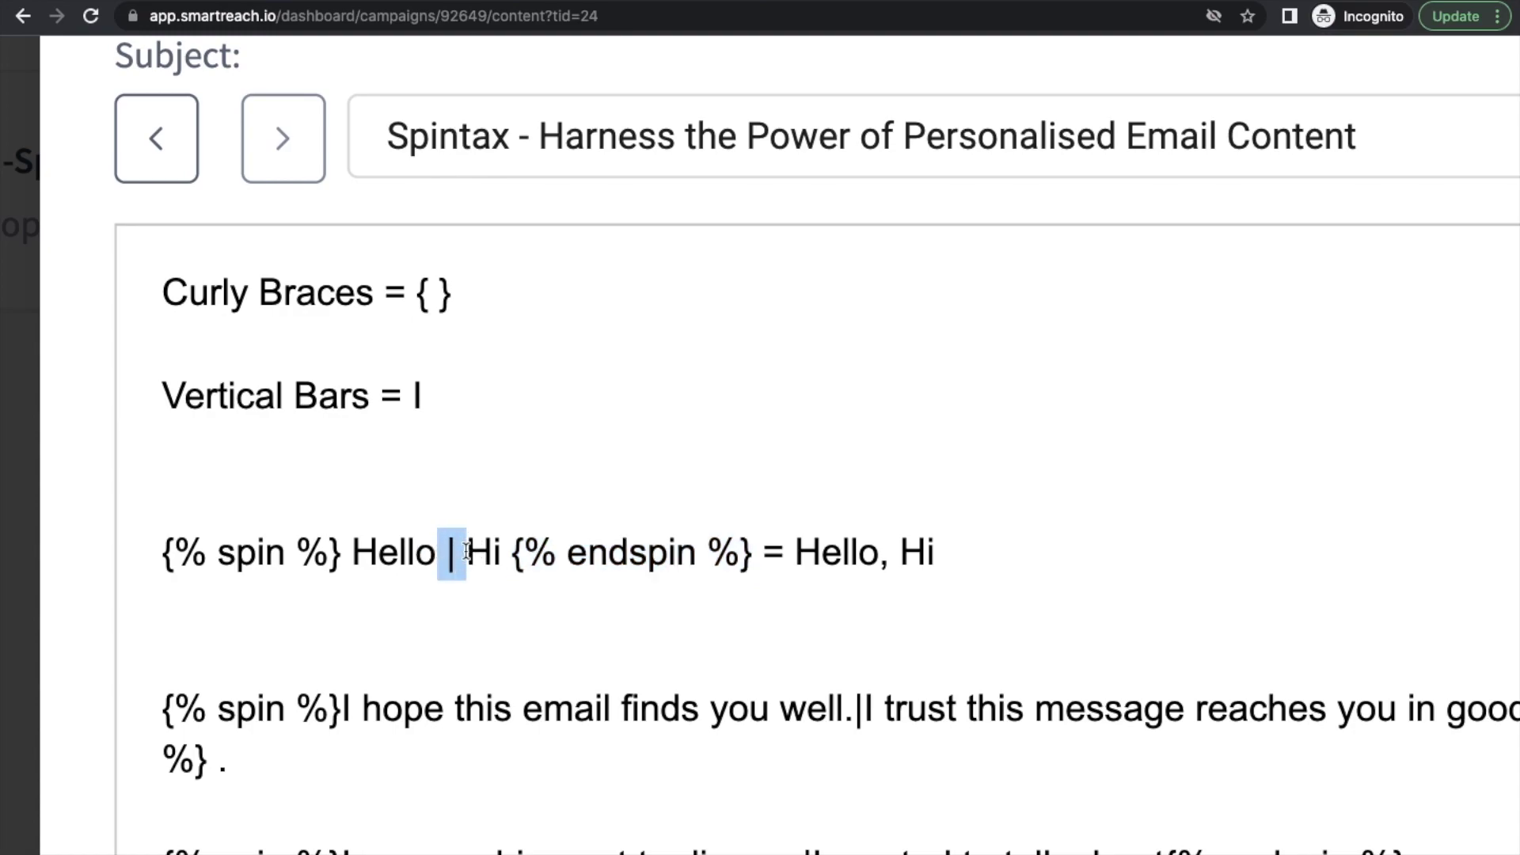
left_click_drag(163, 554, 753, 552)
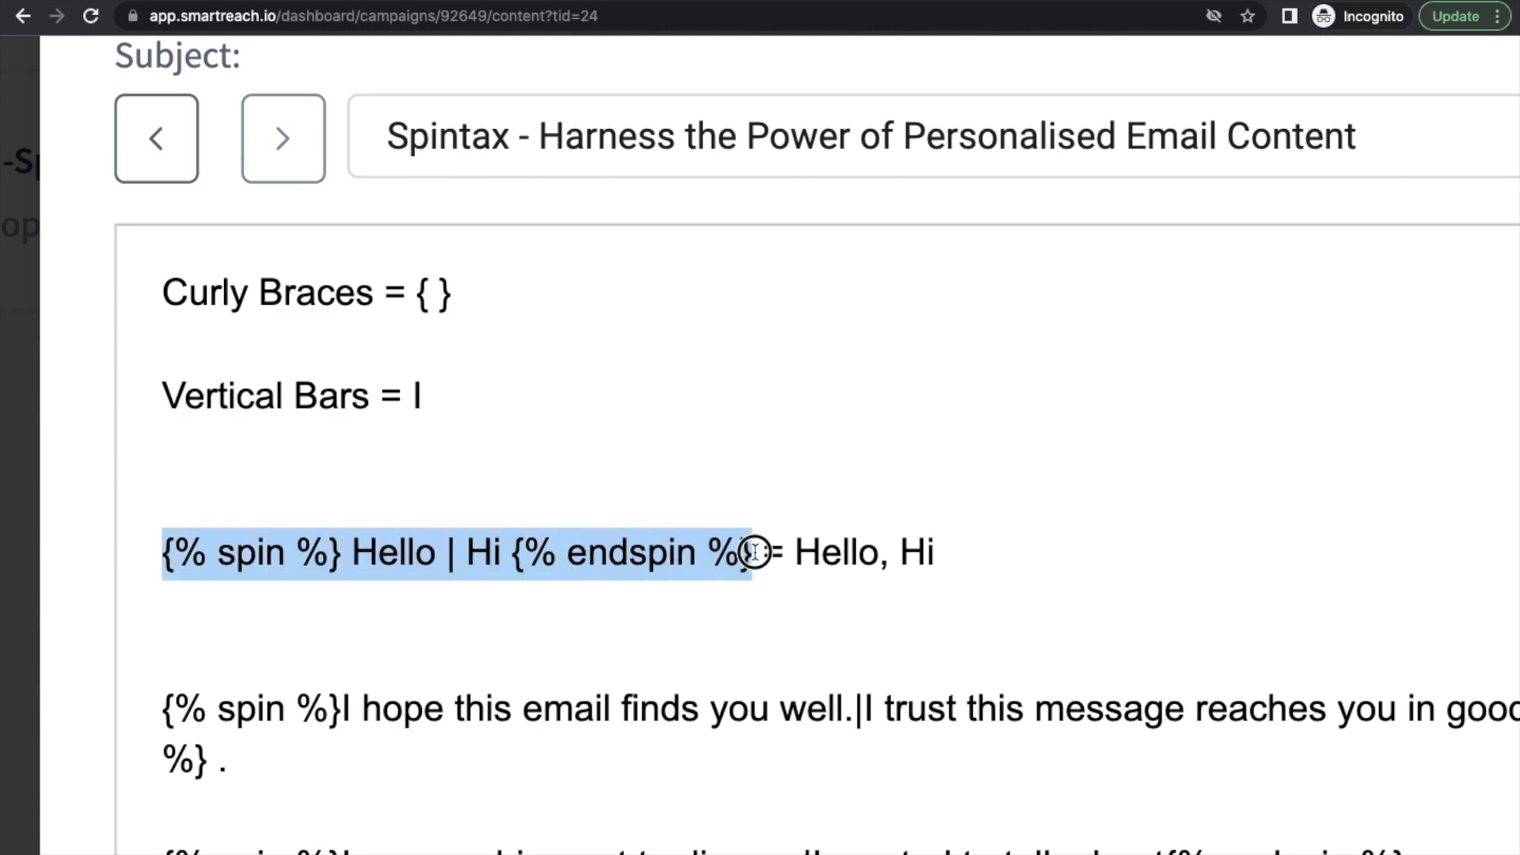
left_click(506, 558)
left_click_drag(351, 554, 503, 549)
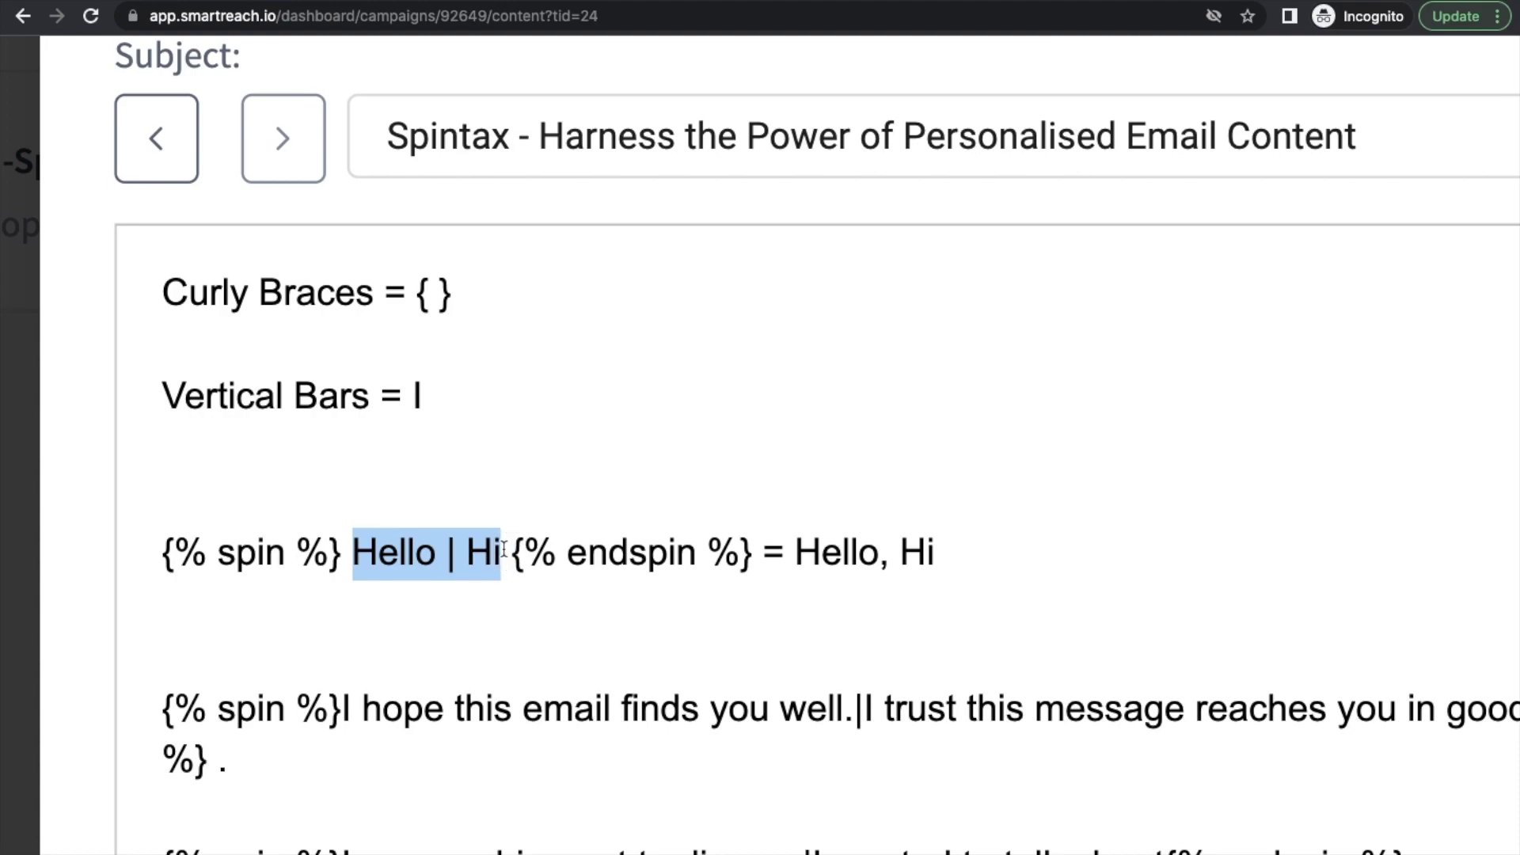
scroll(504, 550, "right", 2)
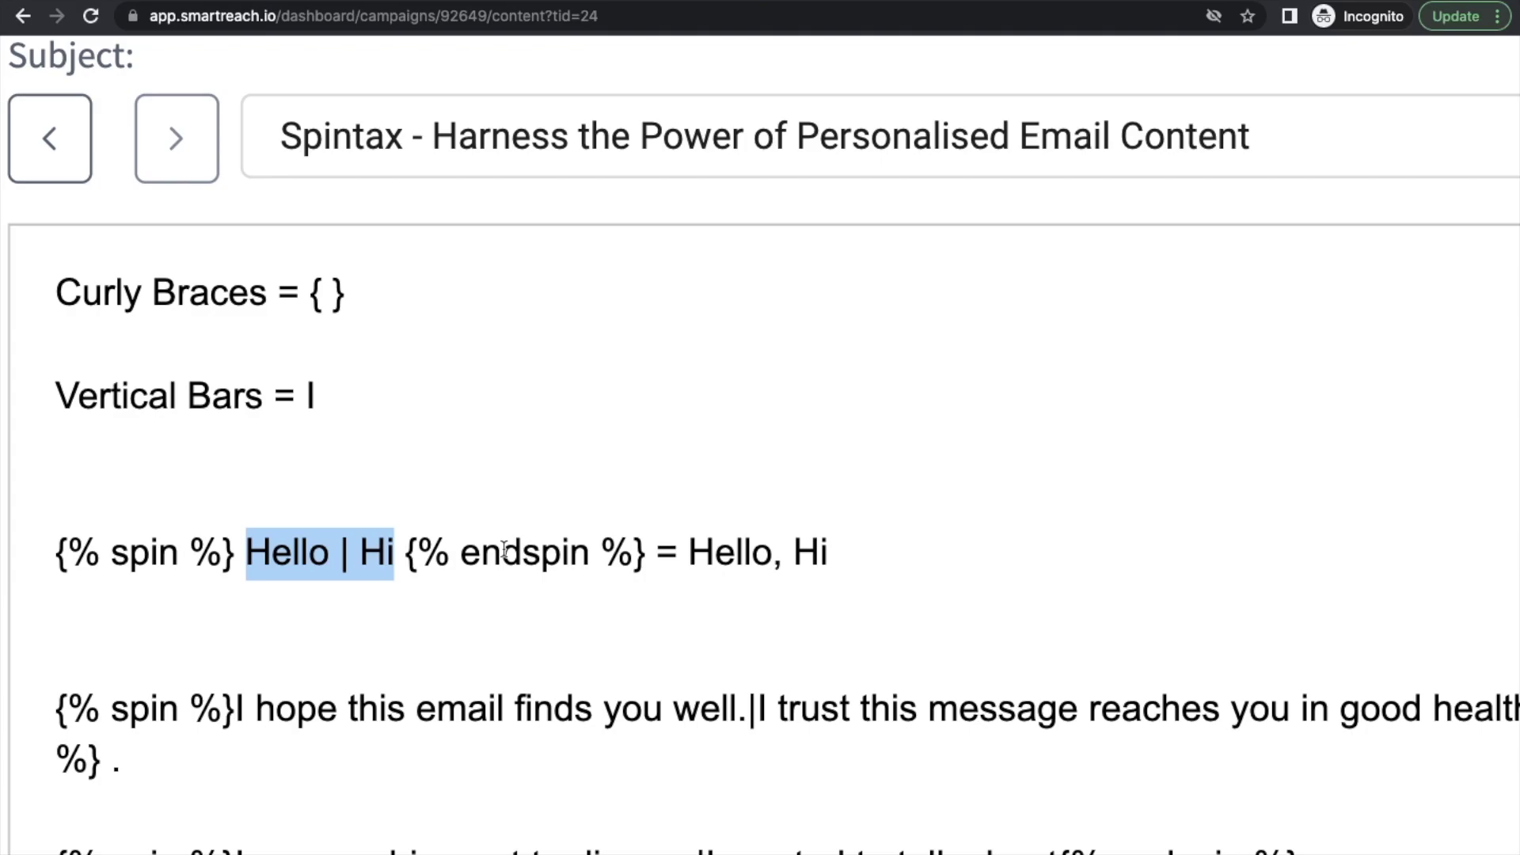
left_click(503, 551)
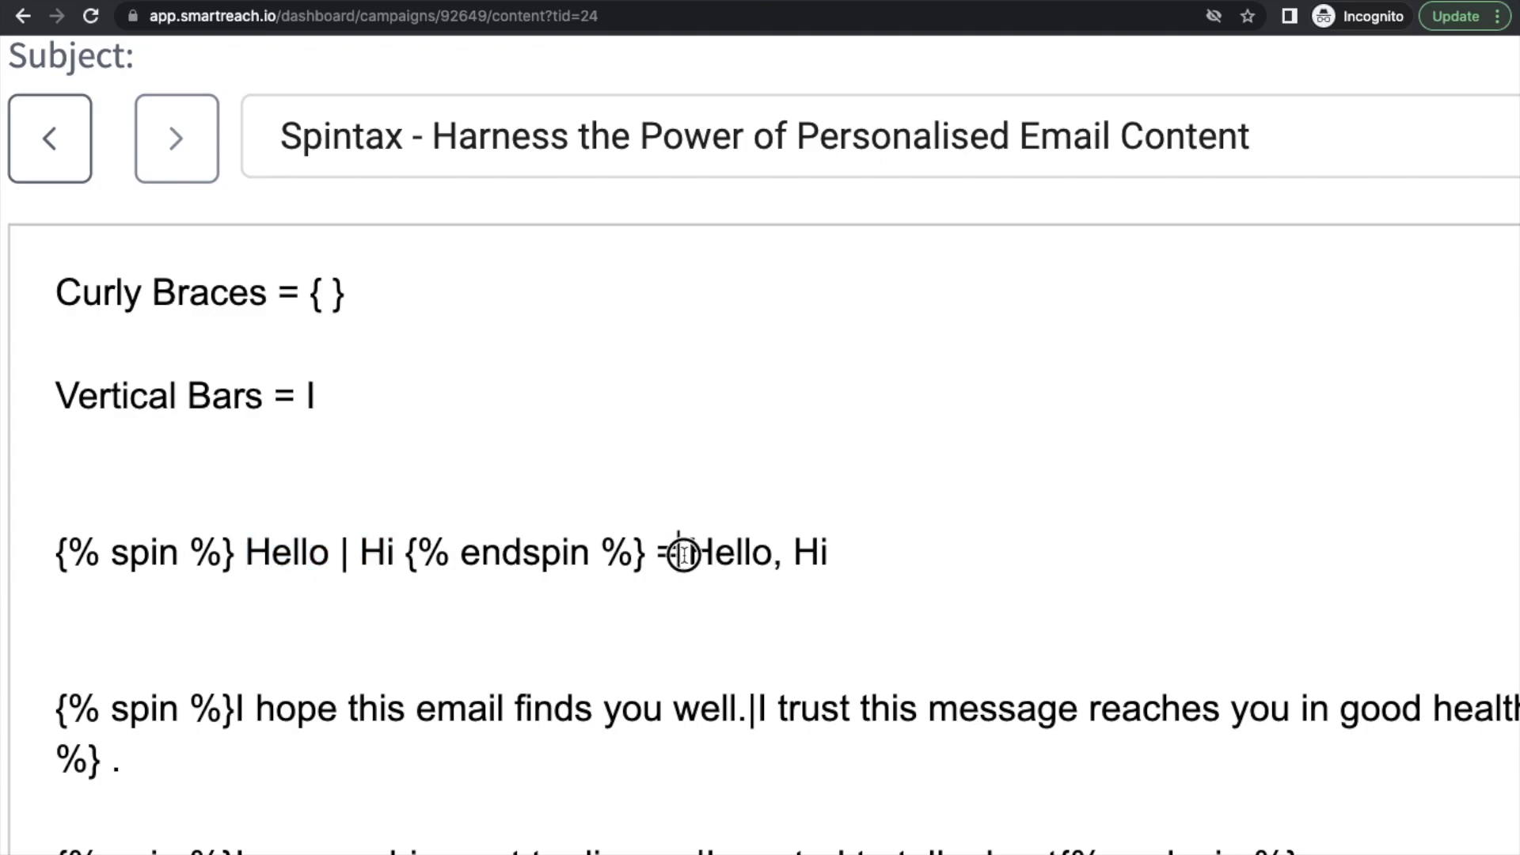
left_click_drag(680, 552, 849, 546)
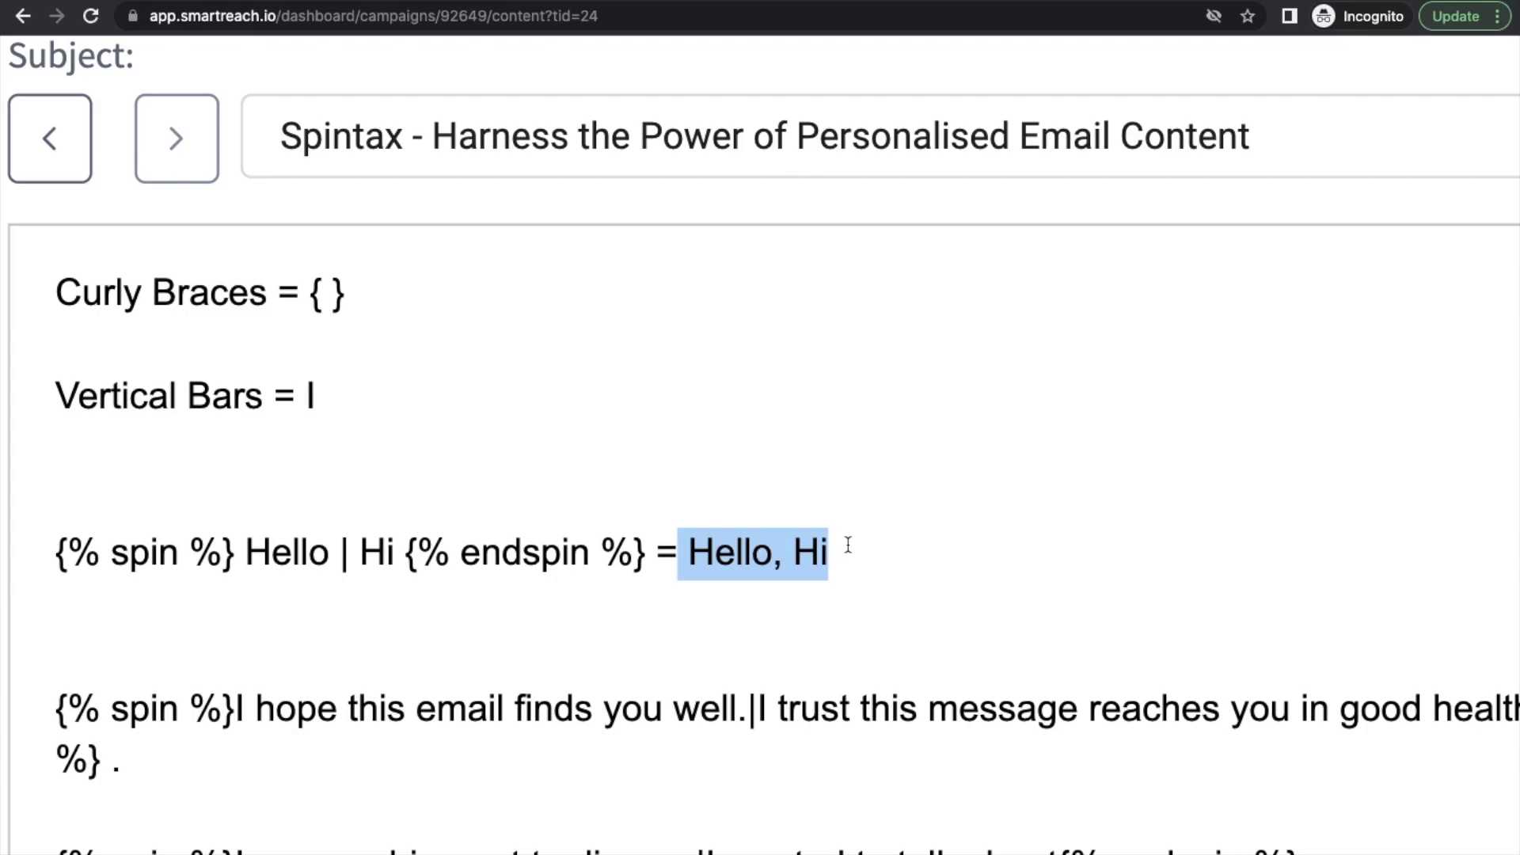
scroll(848, 546, "down", 1)
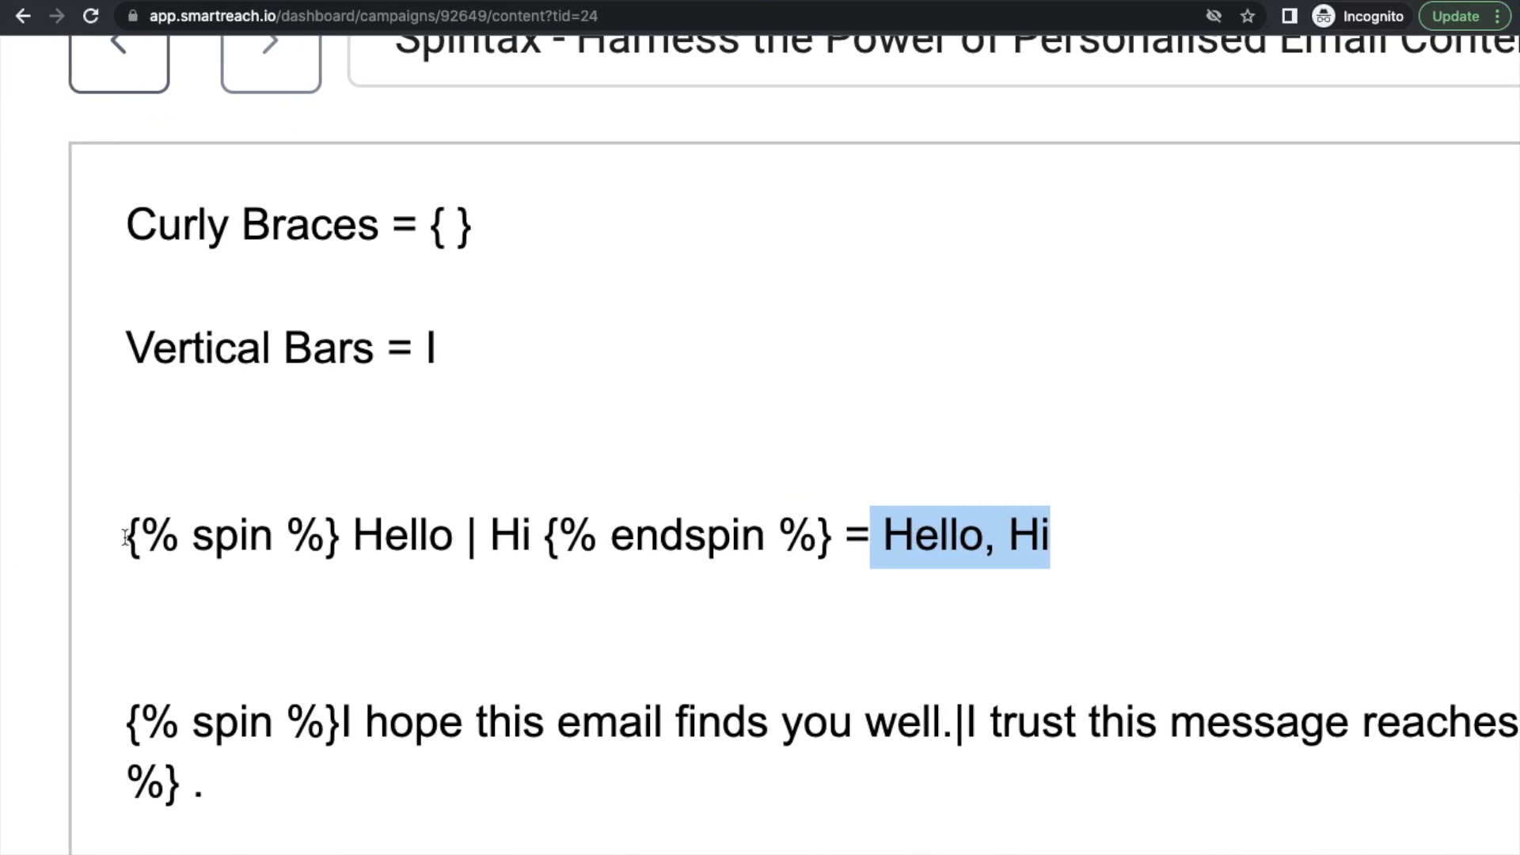
left_click_drag(127, 537, 778, 549)
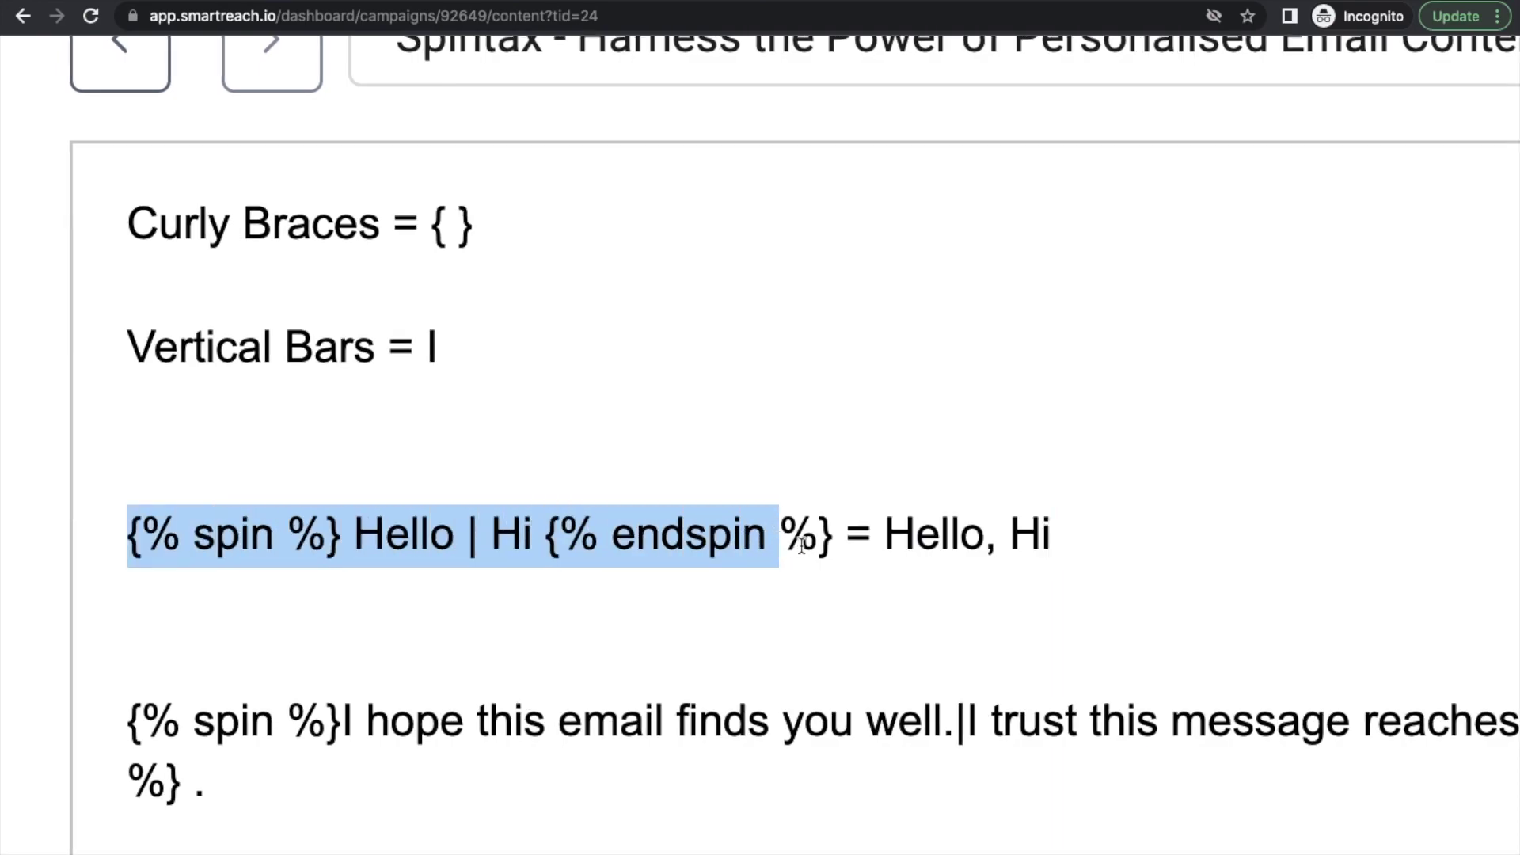
left_click(818, 542)
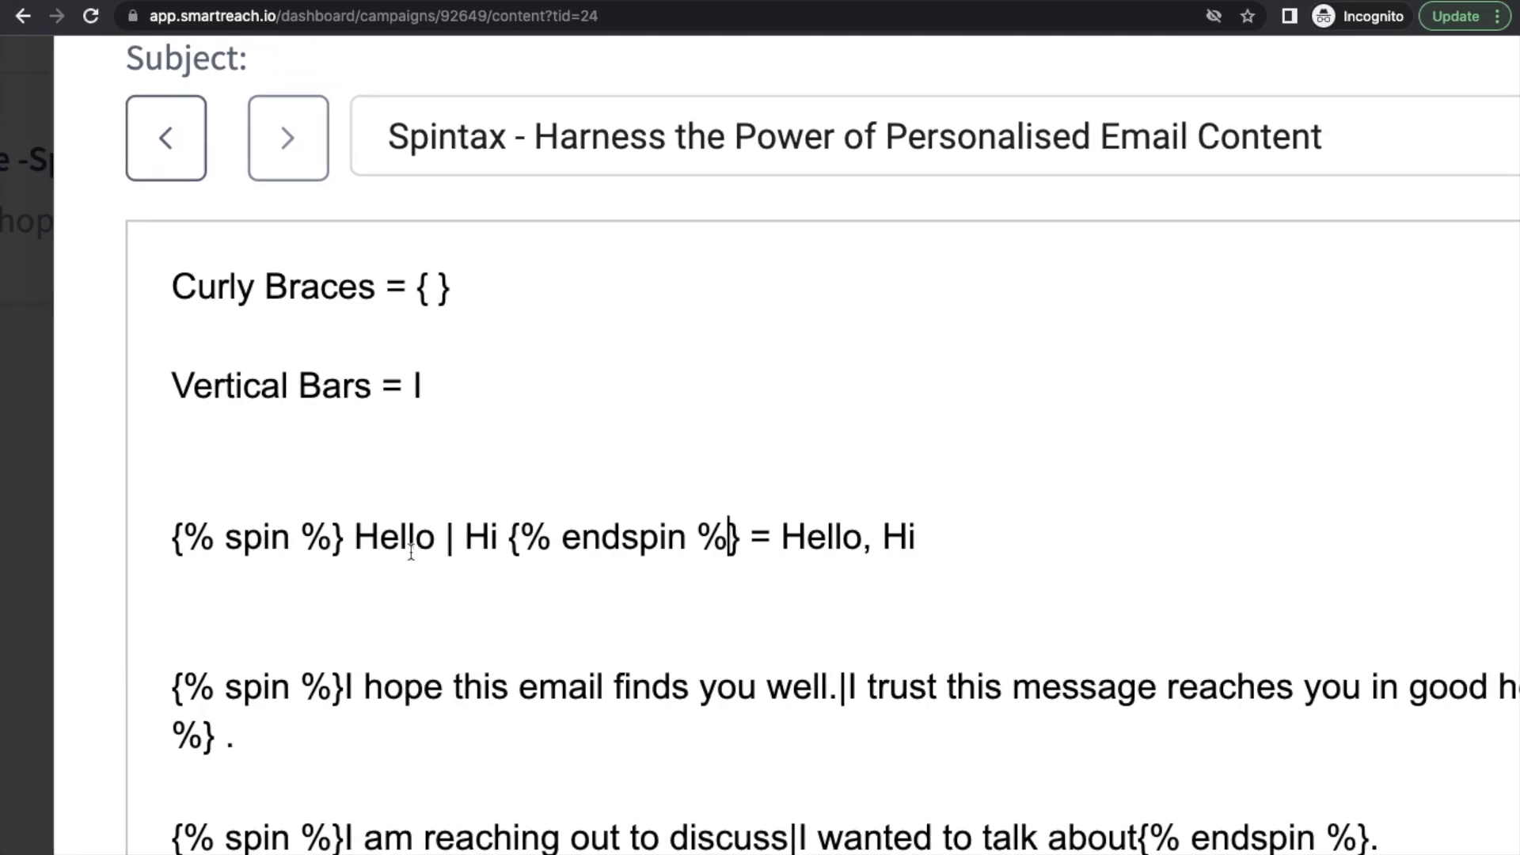
left_click_drag(171, 537, 742, 537)
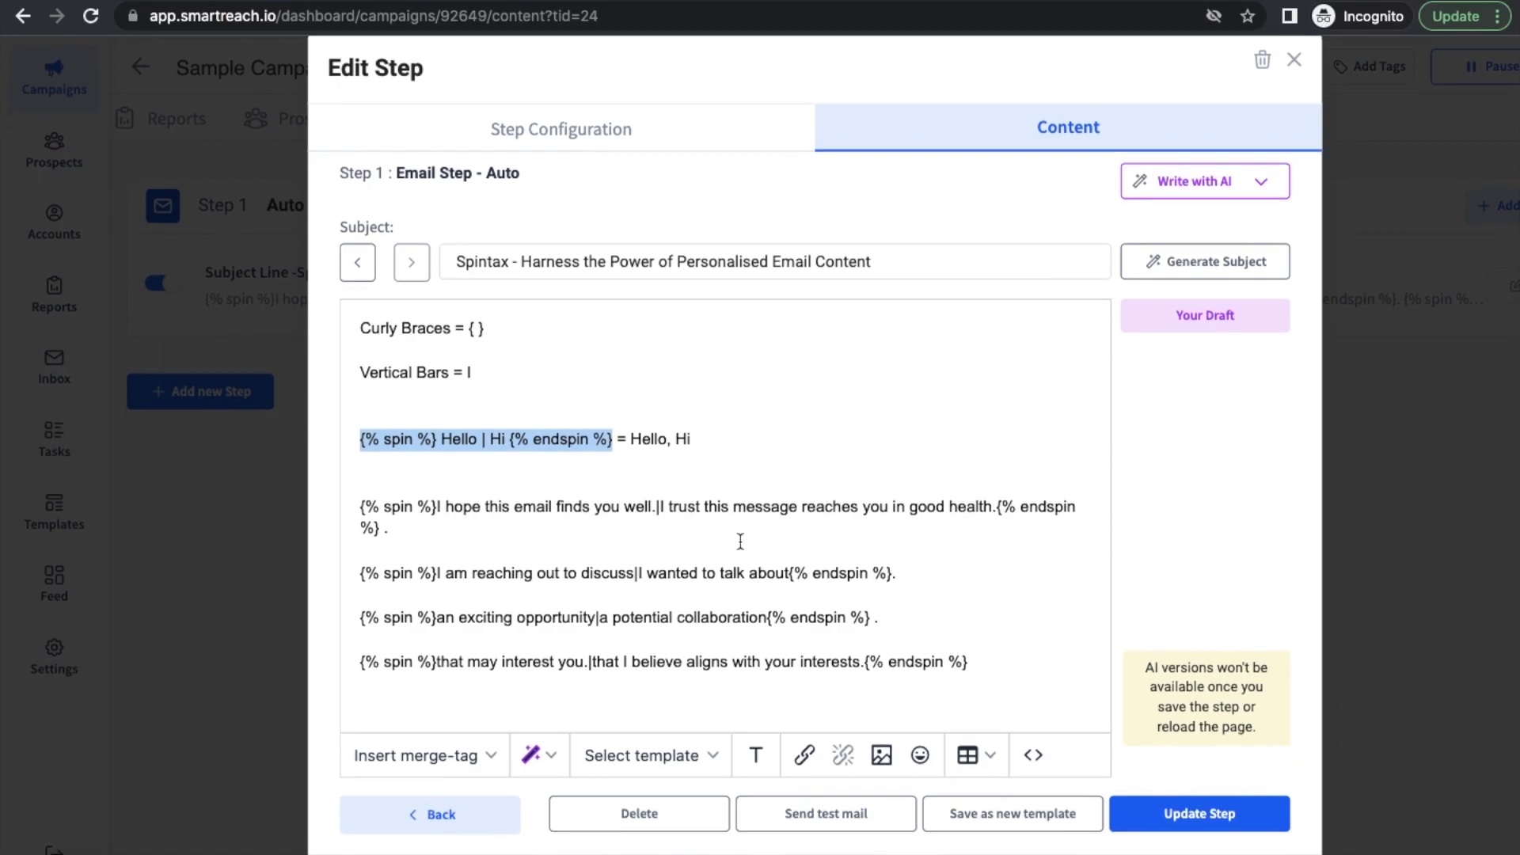
Step: Highlight each spintax line, from 'I hope this email finds you well' onward, then view the Step 1 preview
left_click(732, 482)
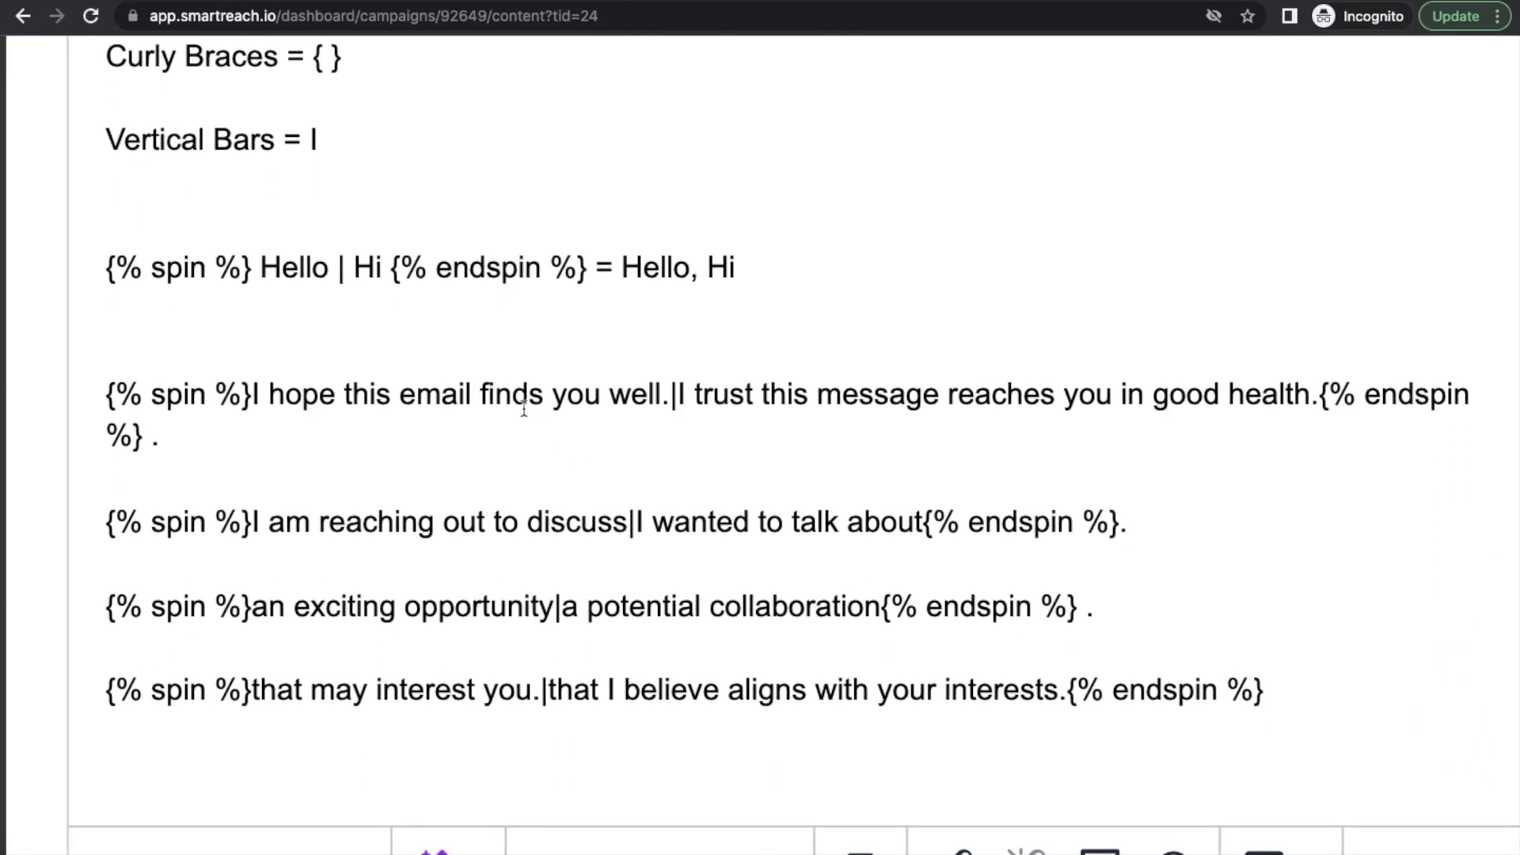
left_click_drag(106, 402, 166, 445)
triple_click(100, 518)
triple_click(311, 609)
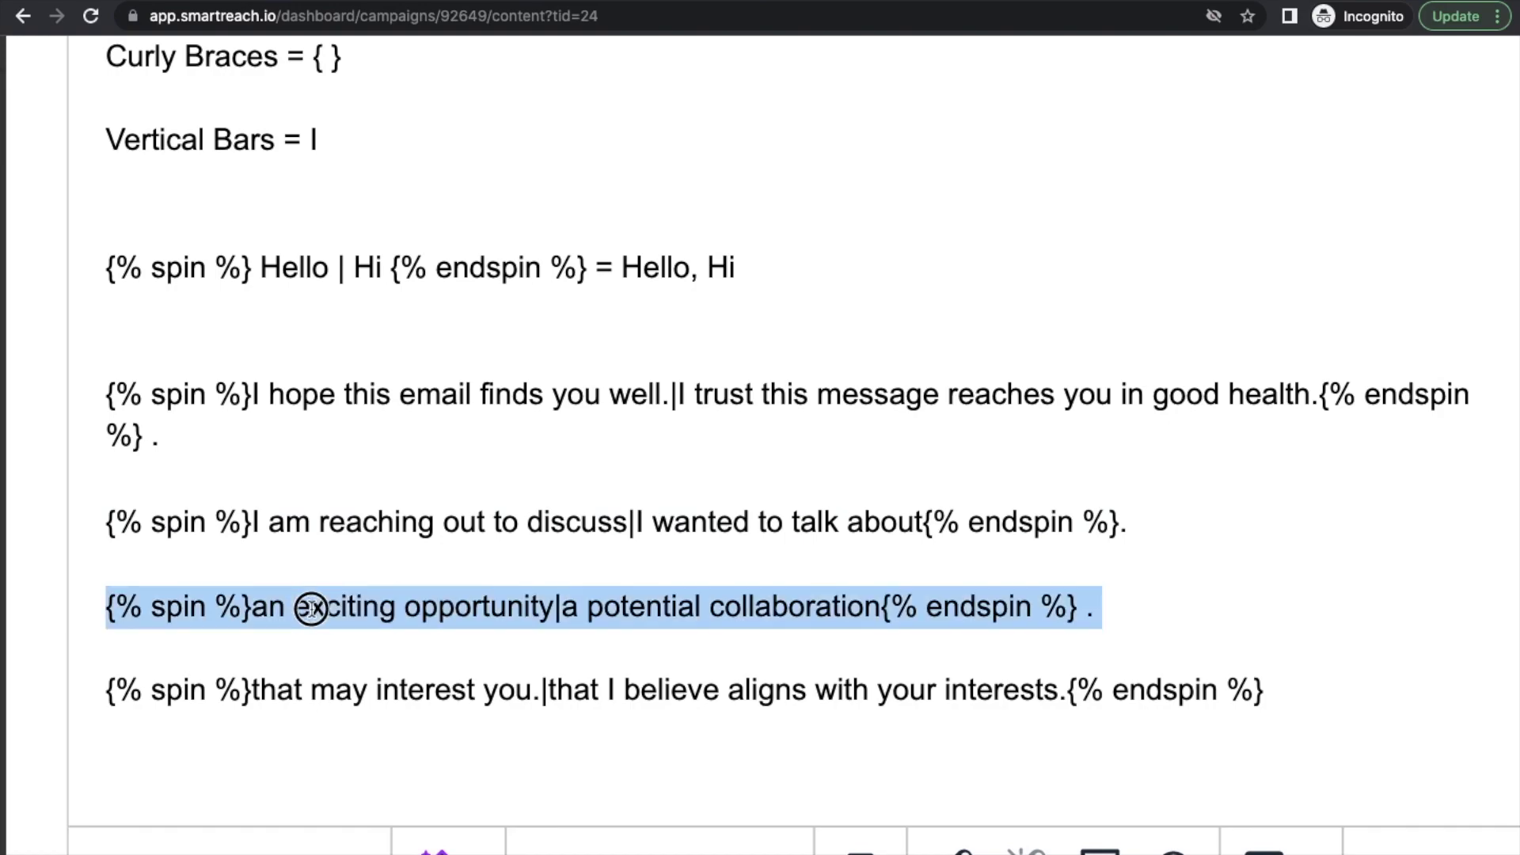
triple_click(264, 690)
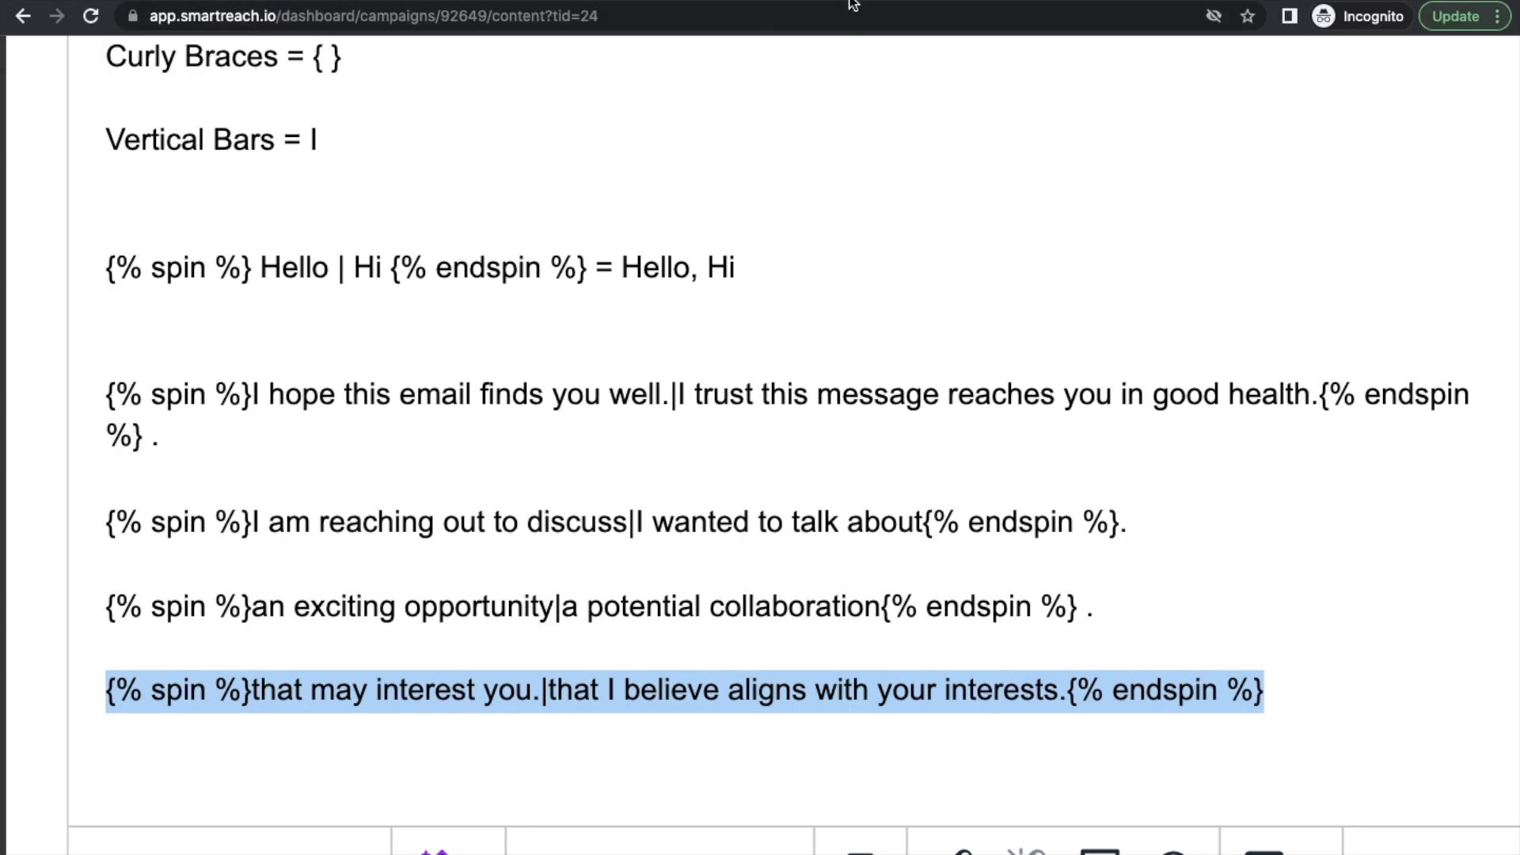
left_click(252, 432)
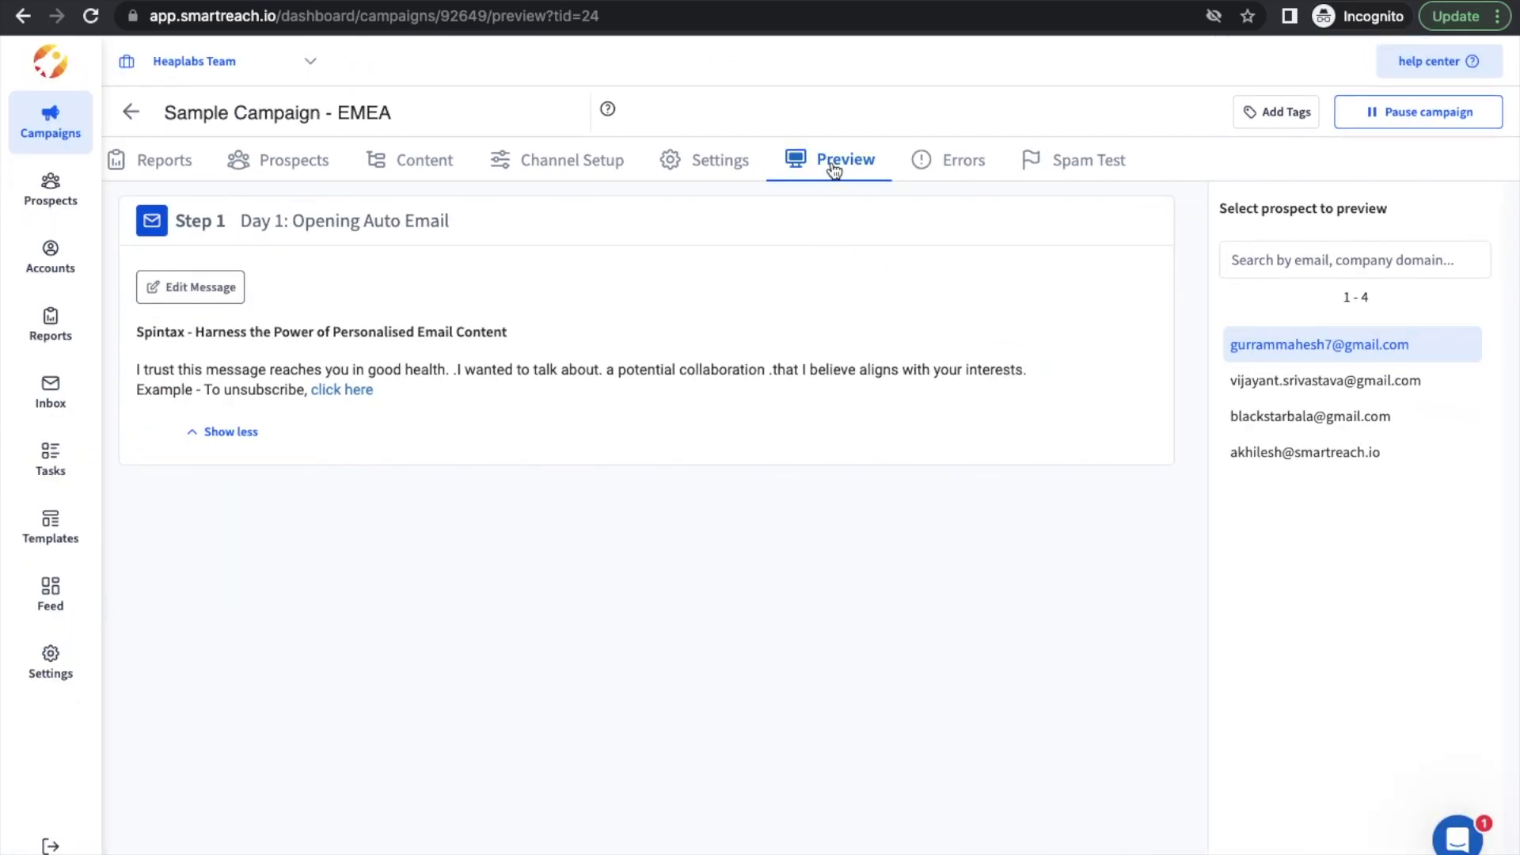
Step: Preview another prospect's spun email, then return to the Spintax help article's address bar
left_click(1244, 382)
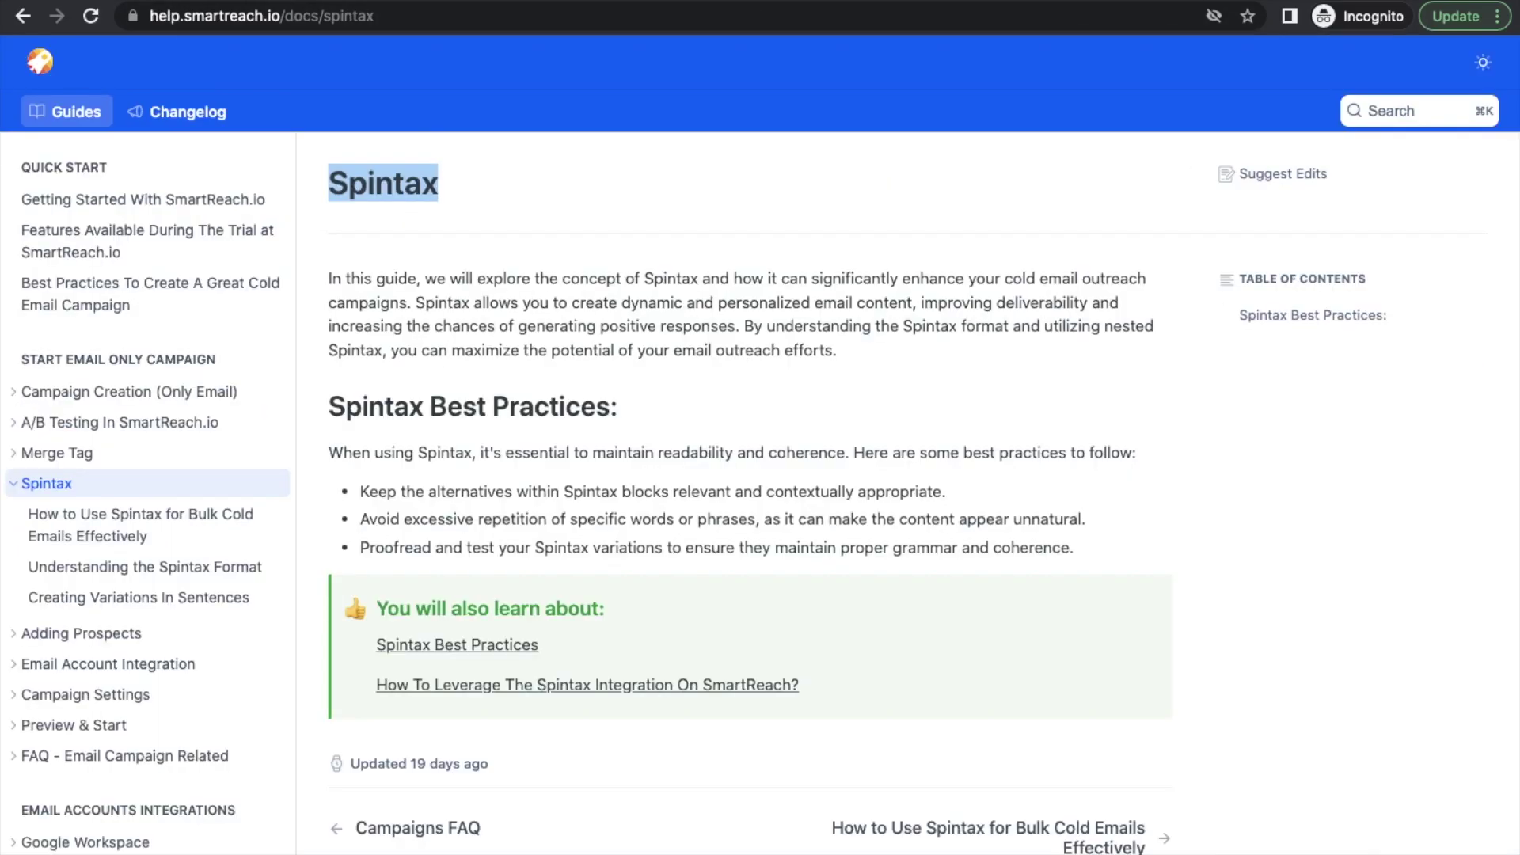
left_click(149, 14)
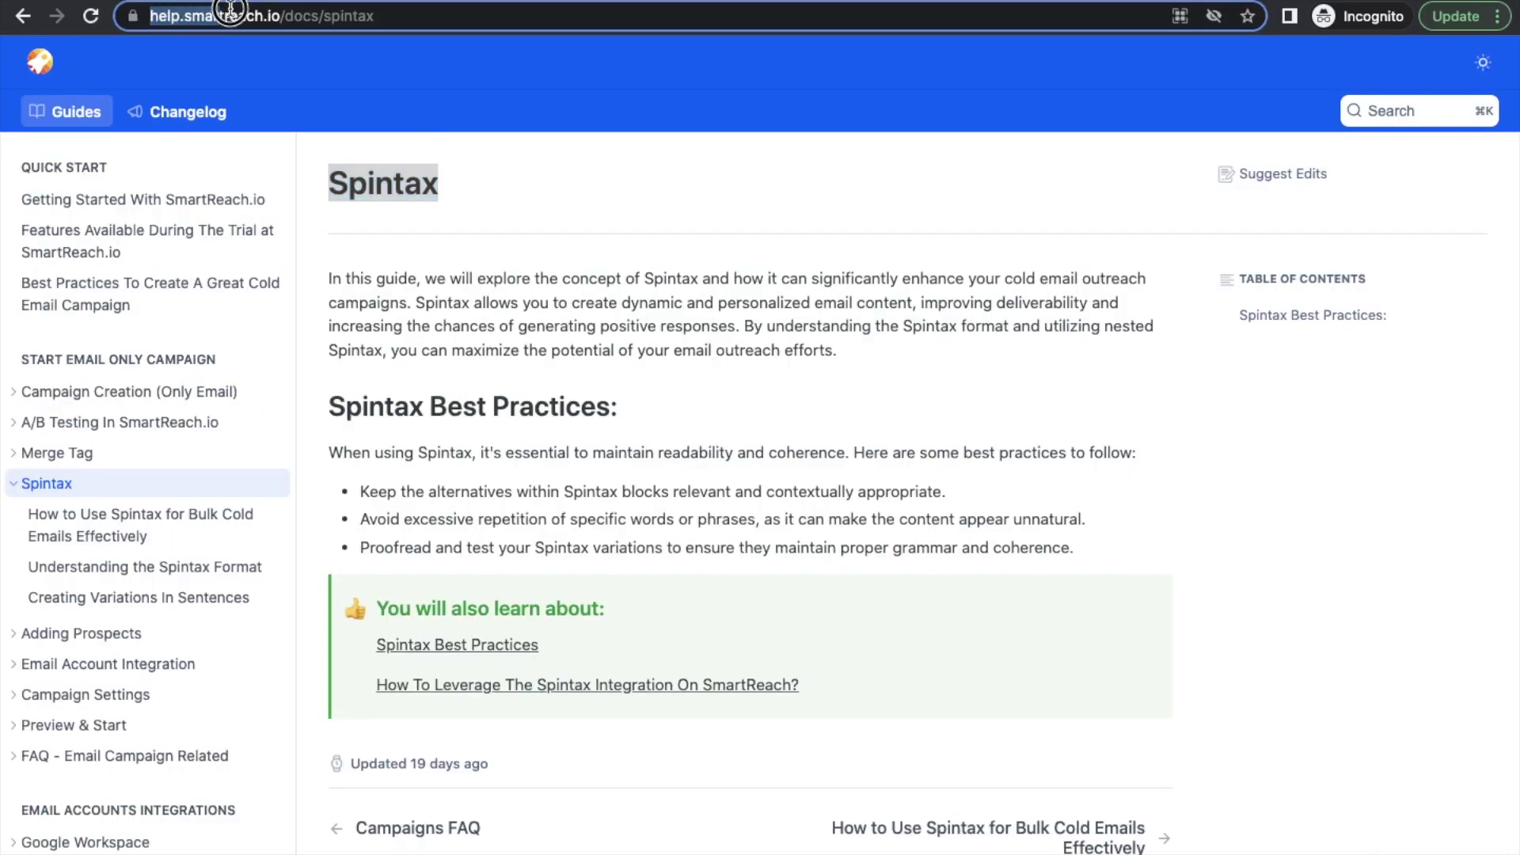